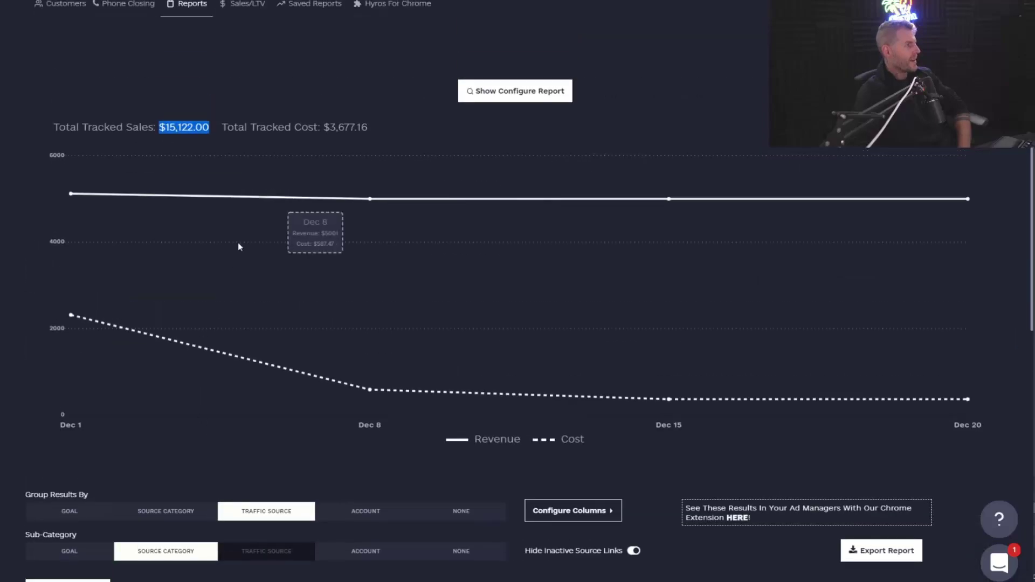
- Show the report configuration, check its date range, and remove the "best sets" goal filter
left_click(517, 90)
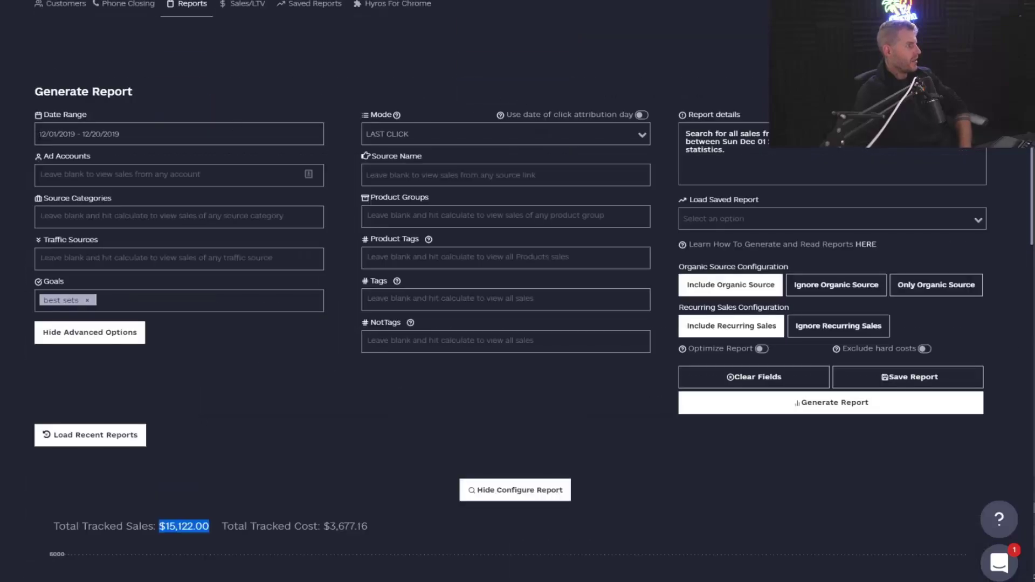
left_click_drag(40, 135, 63, 135)
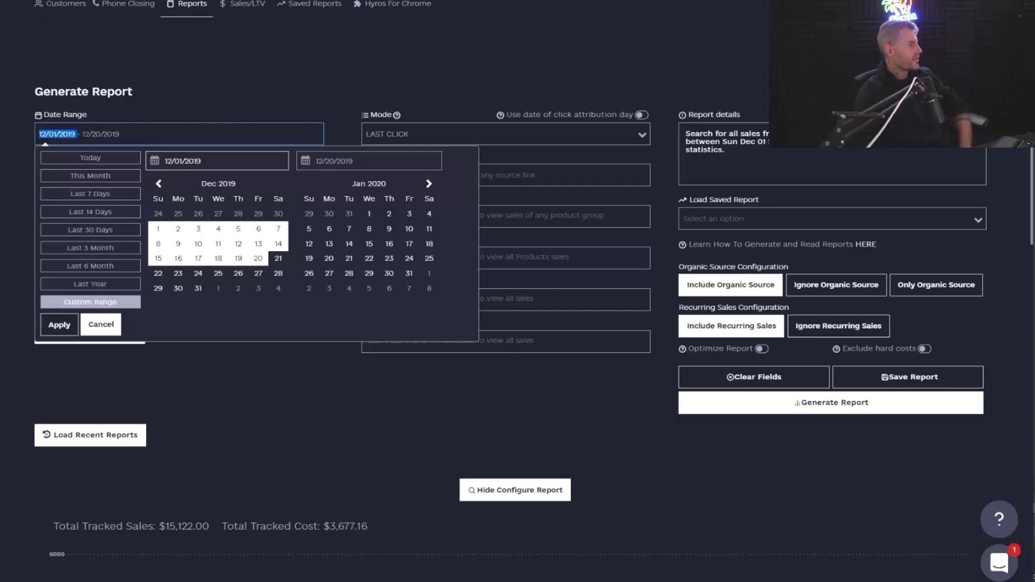
left_click_drag(82, 134, 118, 134)
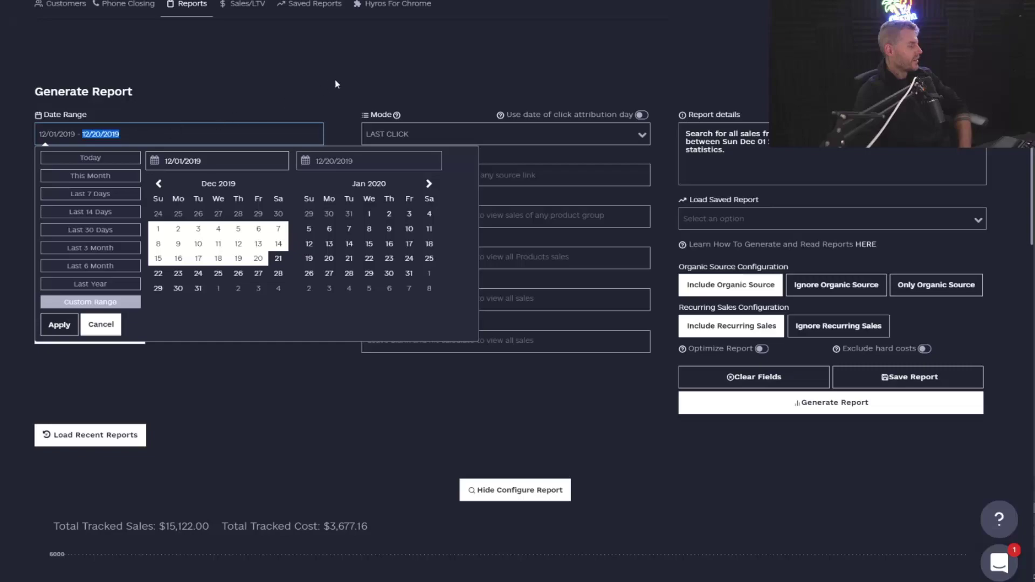
left_click(357, 92)
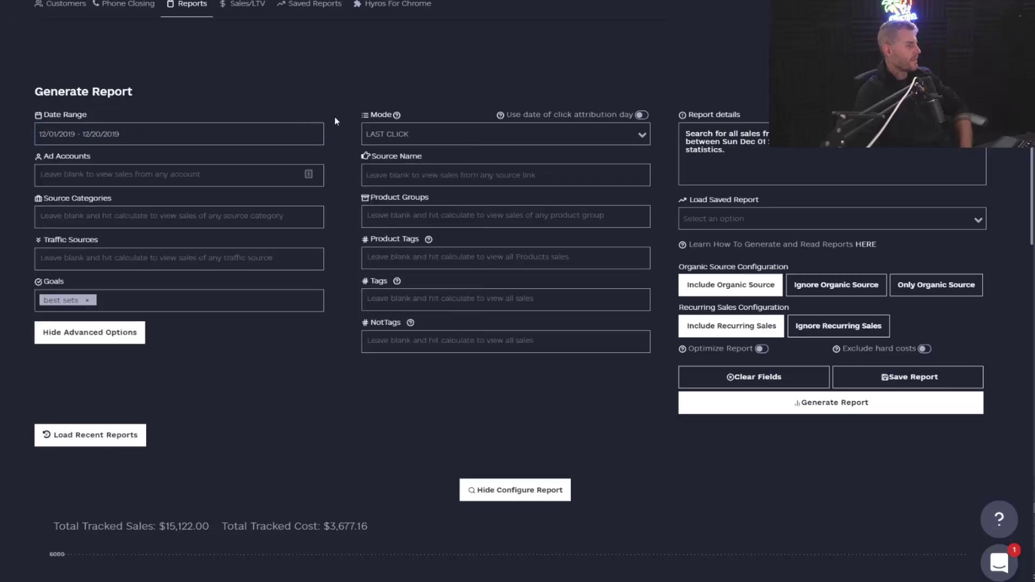
scroll(377, 313, "down", 2)
scroll(431, 364, "up", 2)
left_click(83, 307)
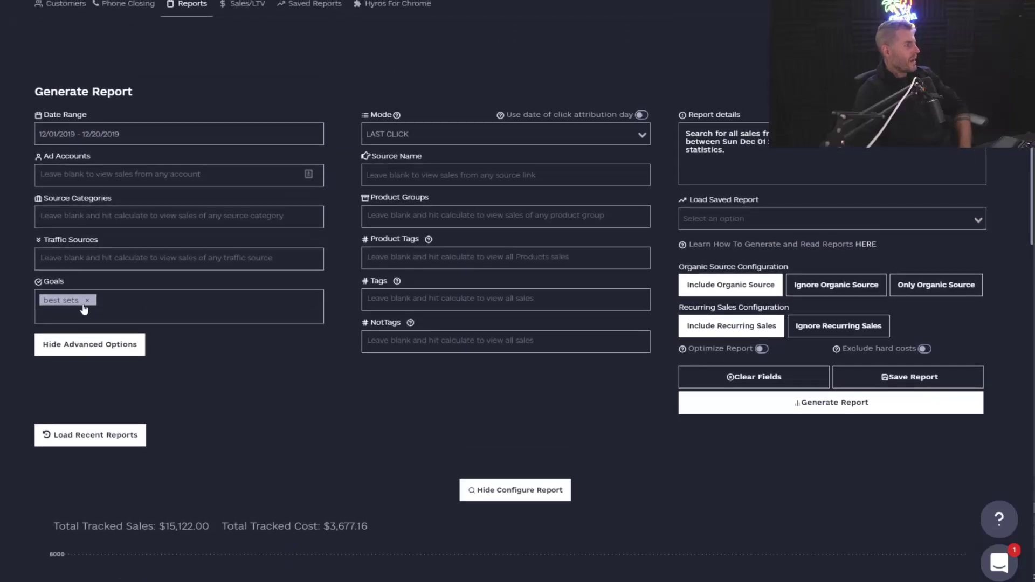
left_click(87, 302)
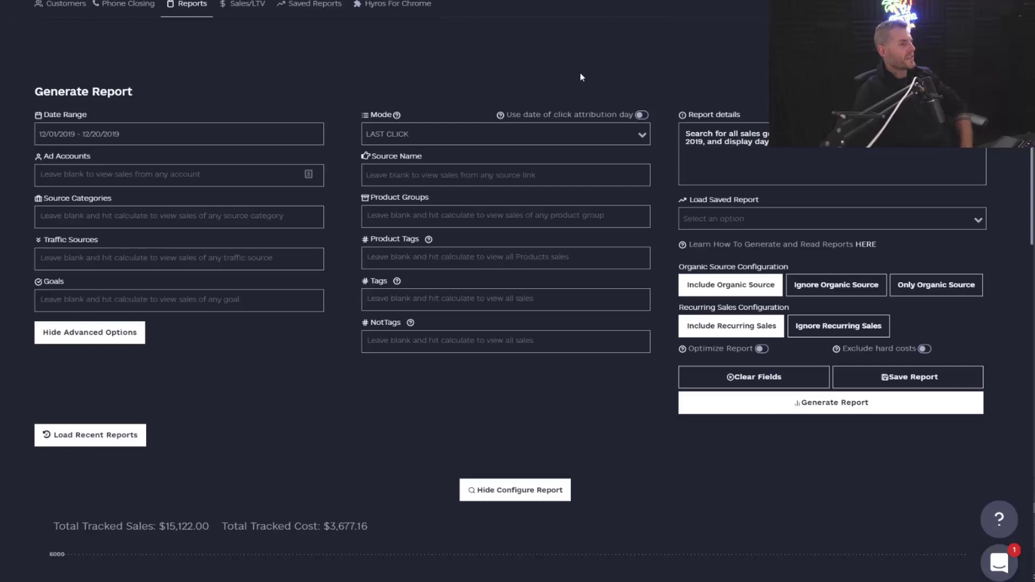
- Switch the report mode to LTV and generate the report
left_click(431, 139)
left_click(417, 202)
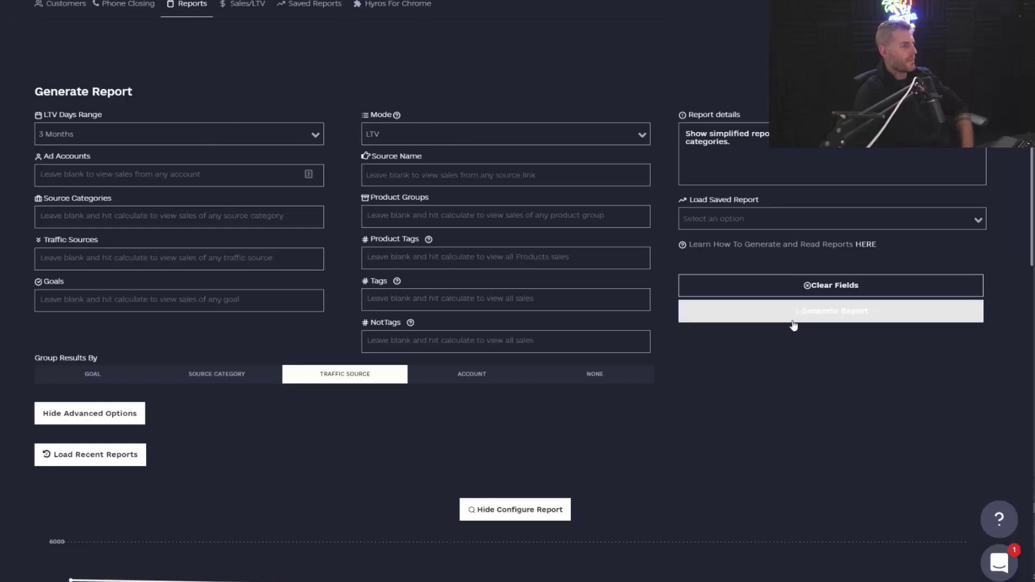
left_click(829, 321)
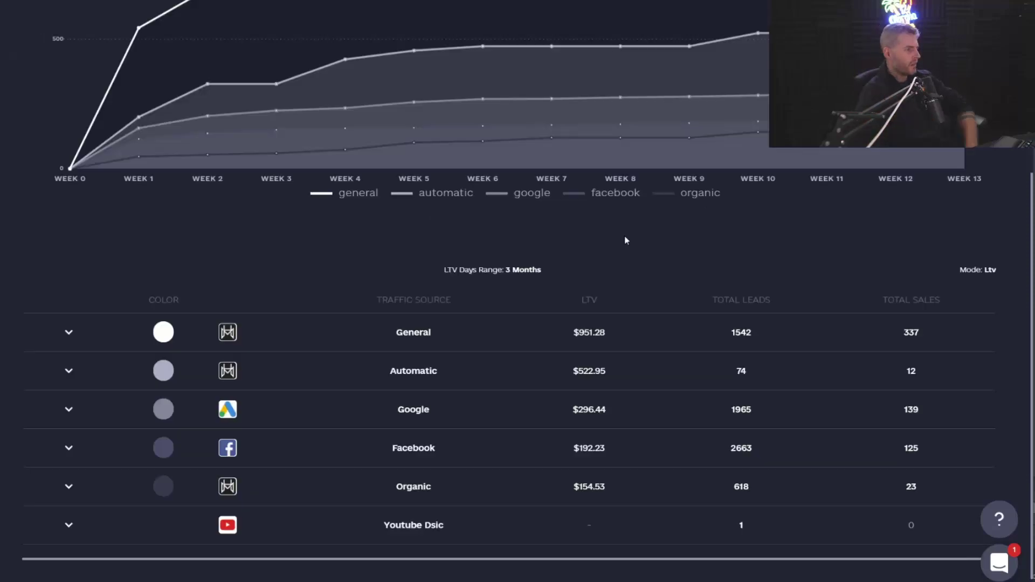
- Examine the weekly LTV graph and the table comparing LTV, leads and sales per traffic source
scroll(420, 393, "up", 5)
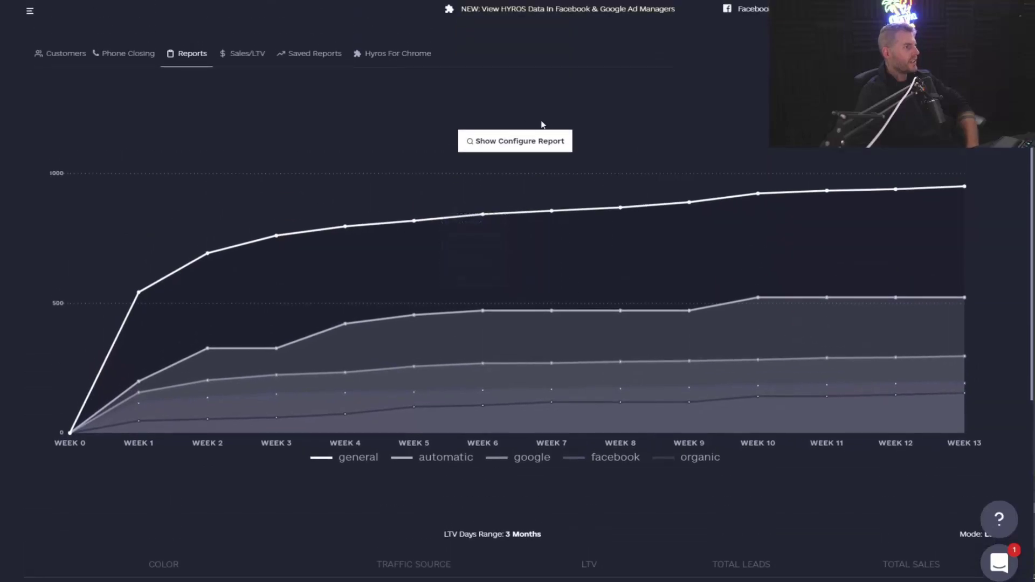
scroll(656, 134, "down", 4)
scroll(483, 371, "up", 2)
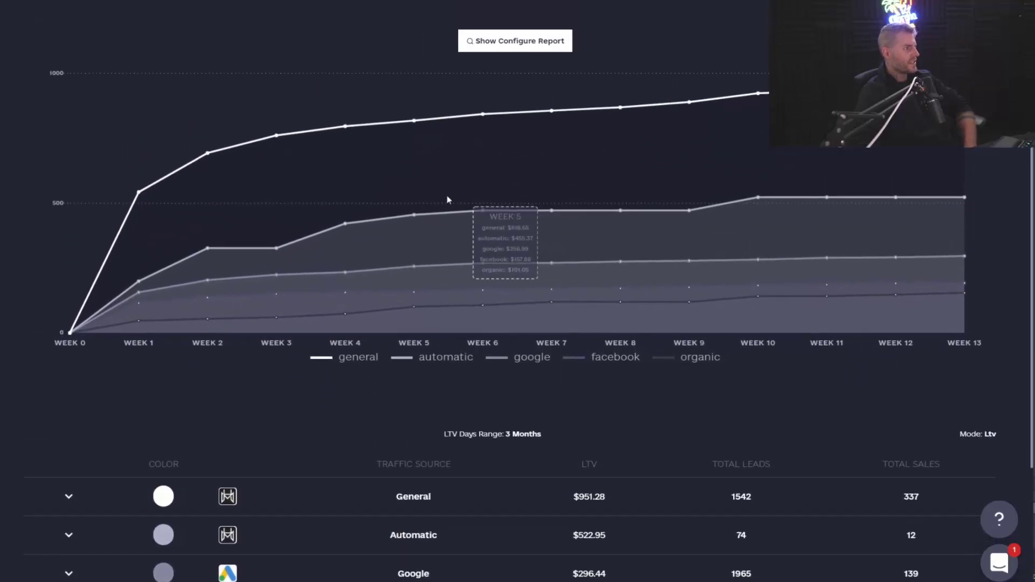
scroll(506, 106, "down", 1)
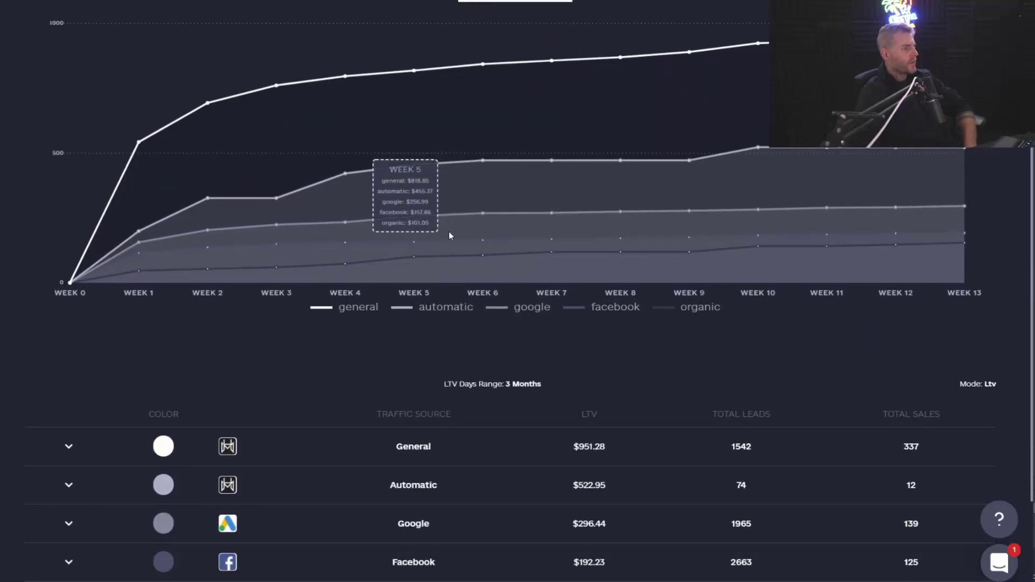
scroll(472, 270, "down", 3)
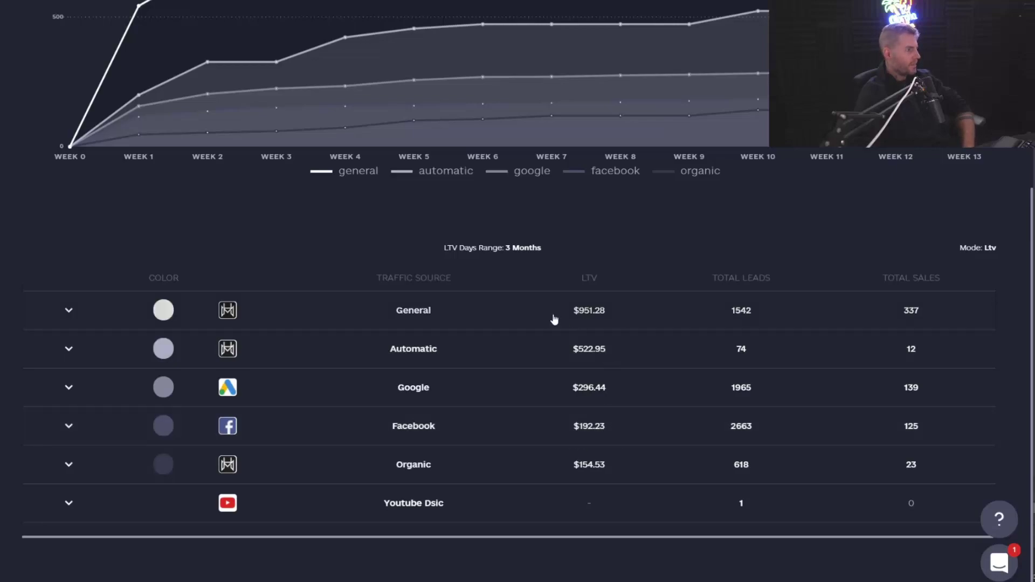
- Expand the Automatic and General traffic sources one at a time to examine their source links, collapsing each again
left_click(69, 357)
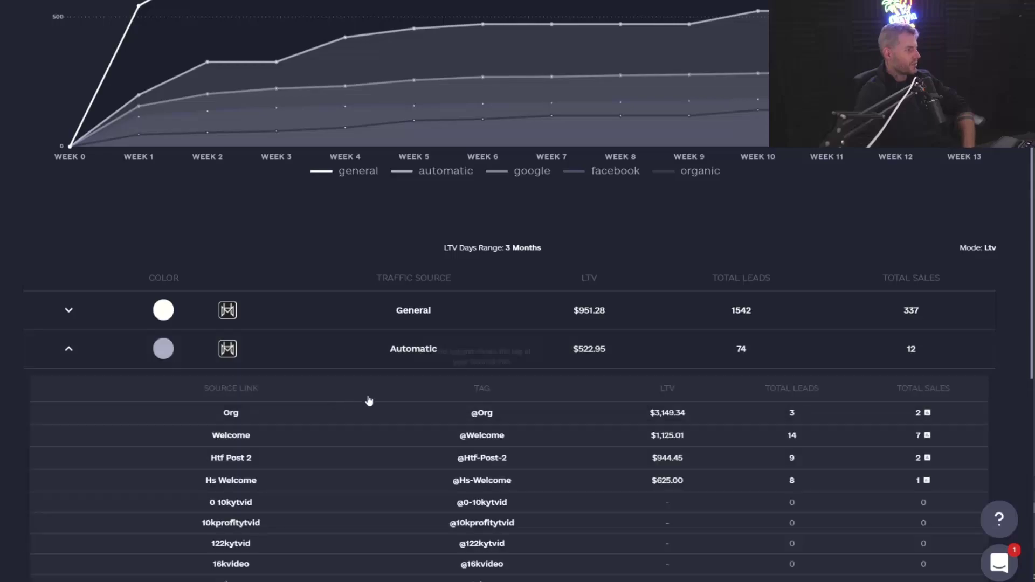
scroll(367, 400, "down", 3)
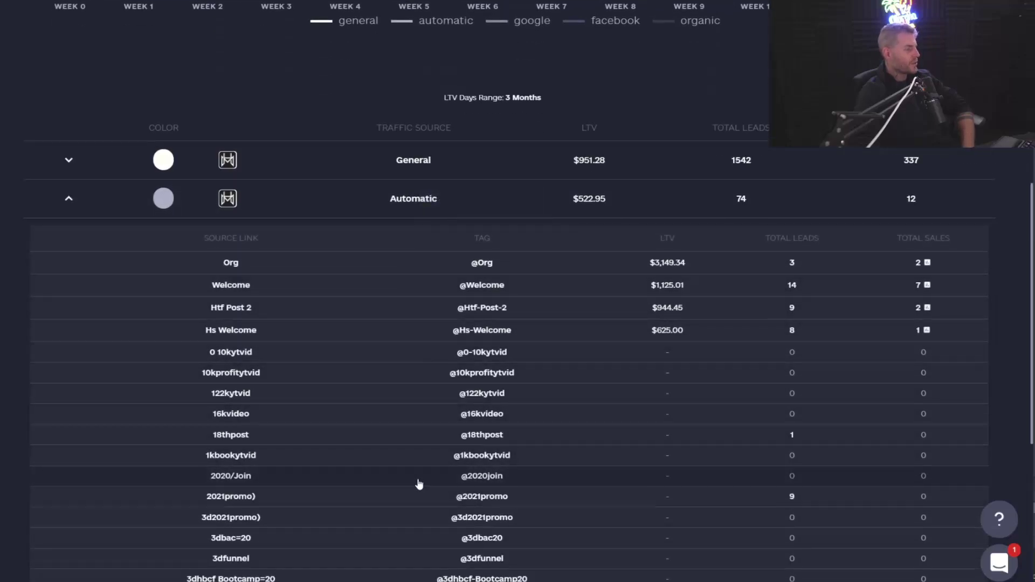
scroll(383, 550, "down", 1)
scroll(563, 235, "up", 2)
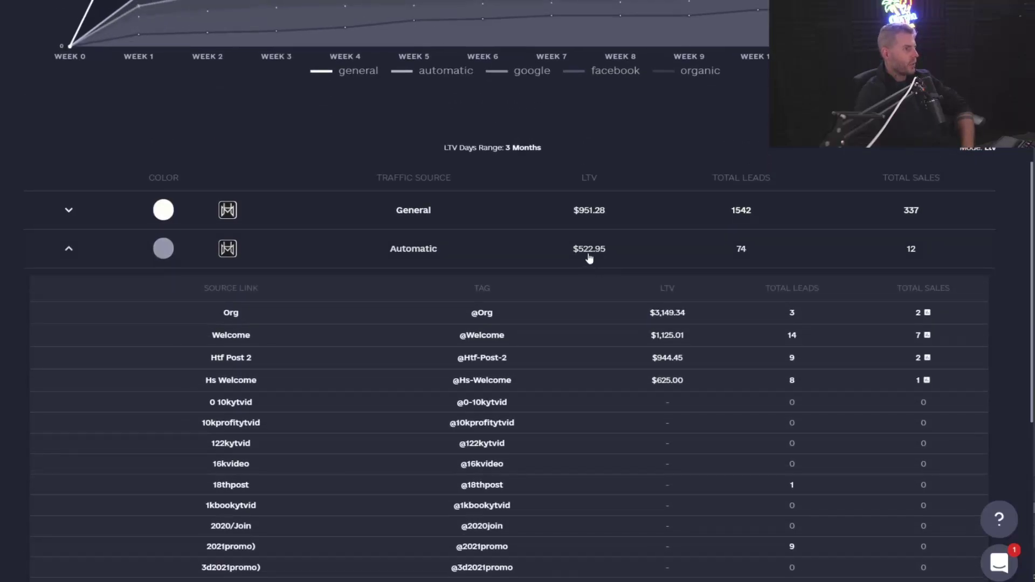
left_click(68, 251)
left_click(68, 310)
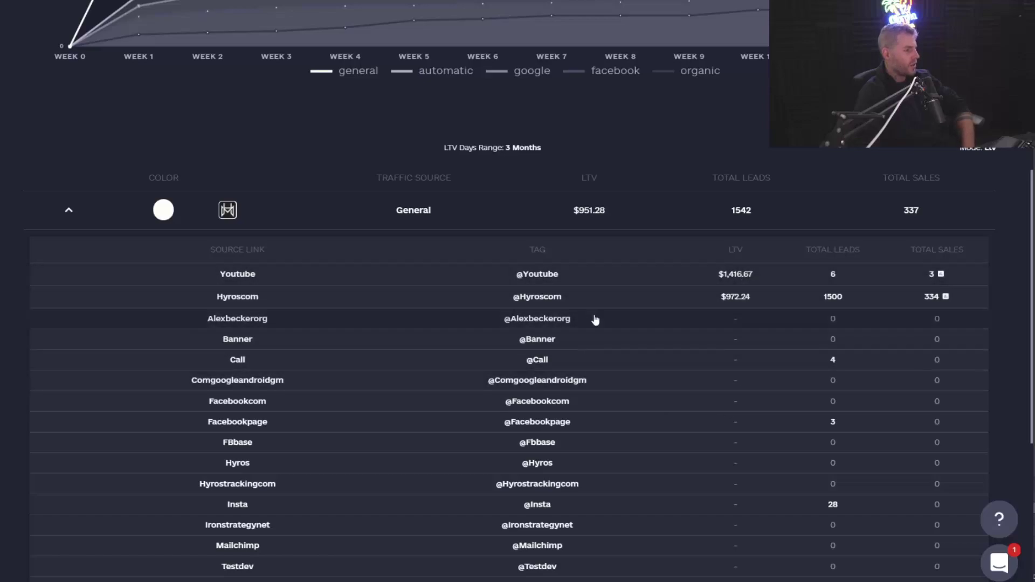
left_click(654, 572)
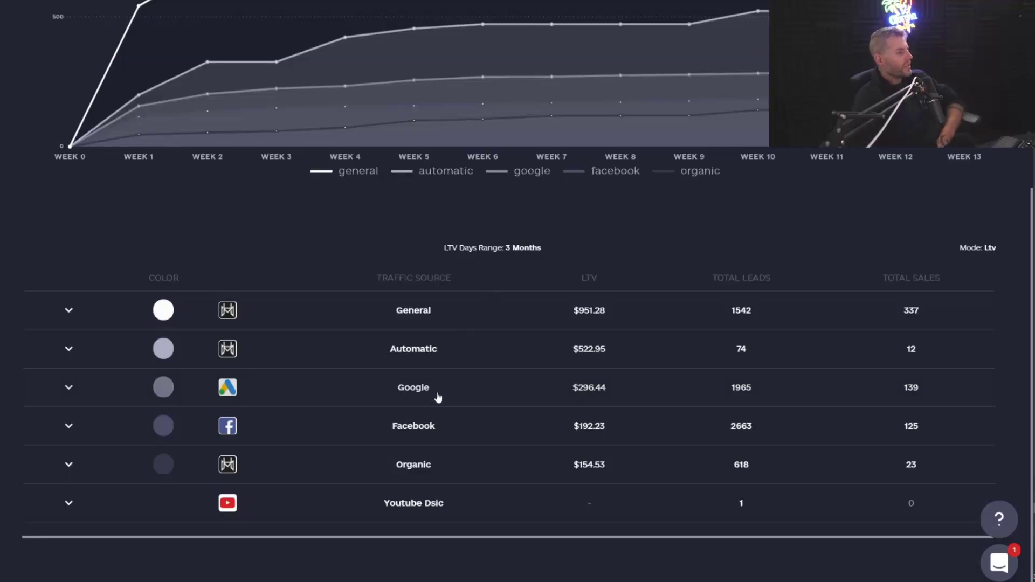
- Expand the Facebook traffic source, examine the LTV, leads and sales of its source links, and collapse it again
left_click(69, 425)
scroll(415, 376, "down", 3)
scroll(414, 376, "down", 2)
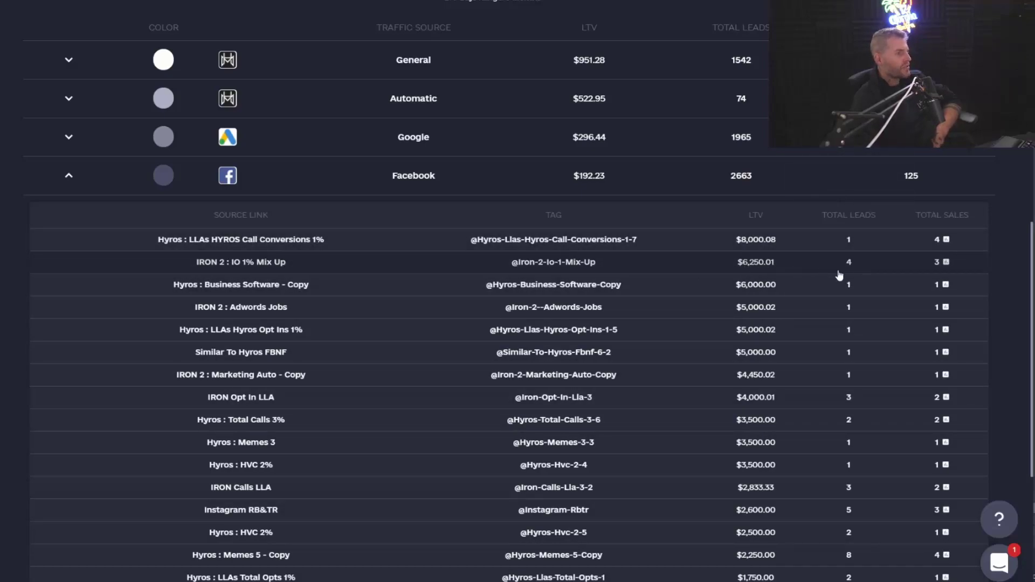
scroll(868, 321, "down", 5)
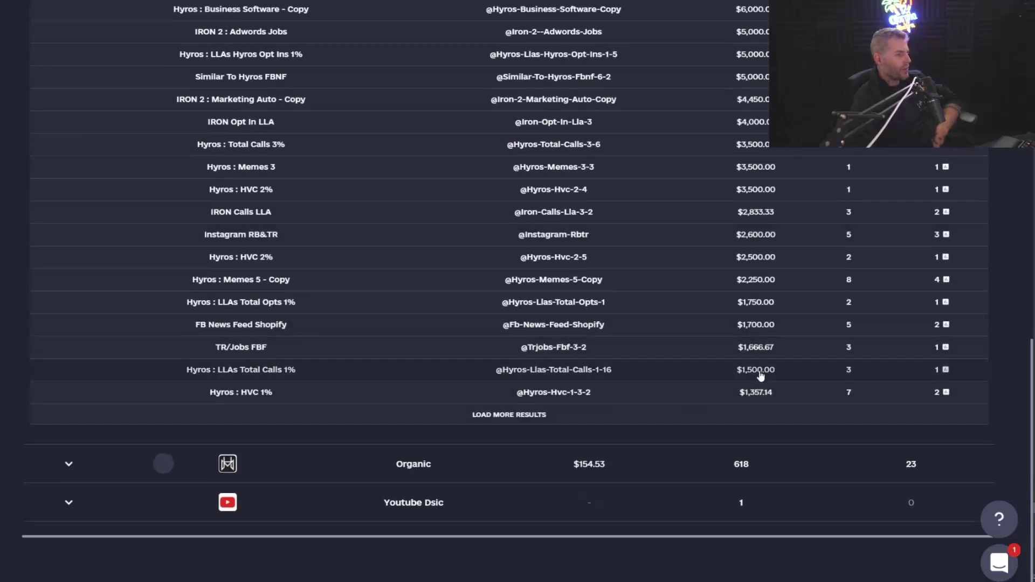
scroll(772, 350, "up", 7)
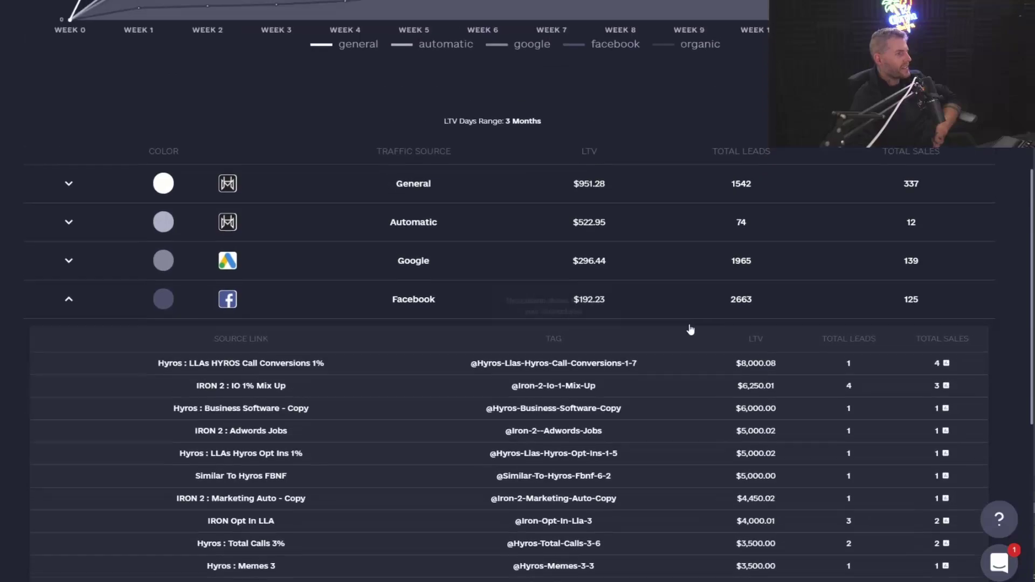
left_click(65, 307)
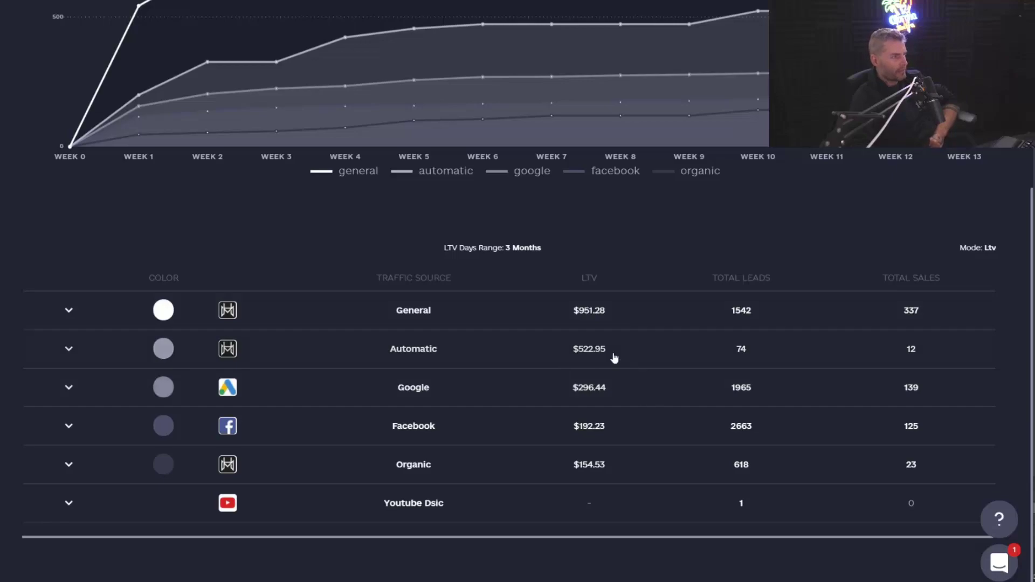
- Review the weekly LTV graph again and expand the Google traffic source to examine the LTV of its source links
scroll(698, 418, "up", 5)
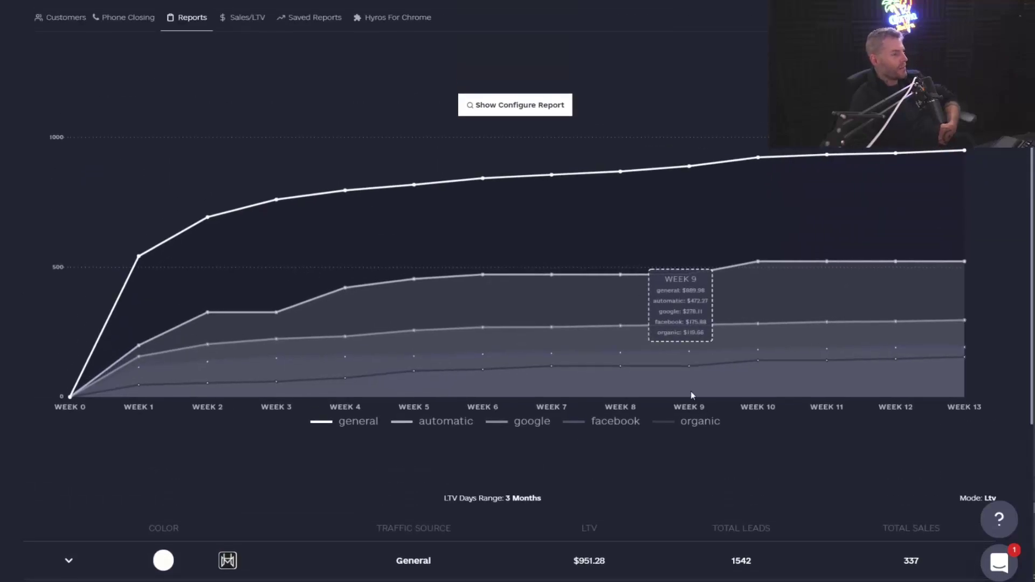
scroll(695, 405, "down", 3)
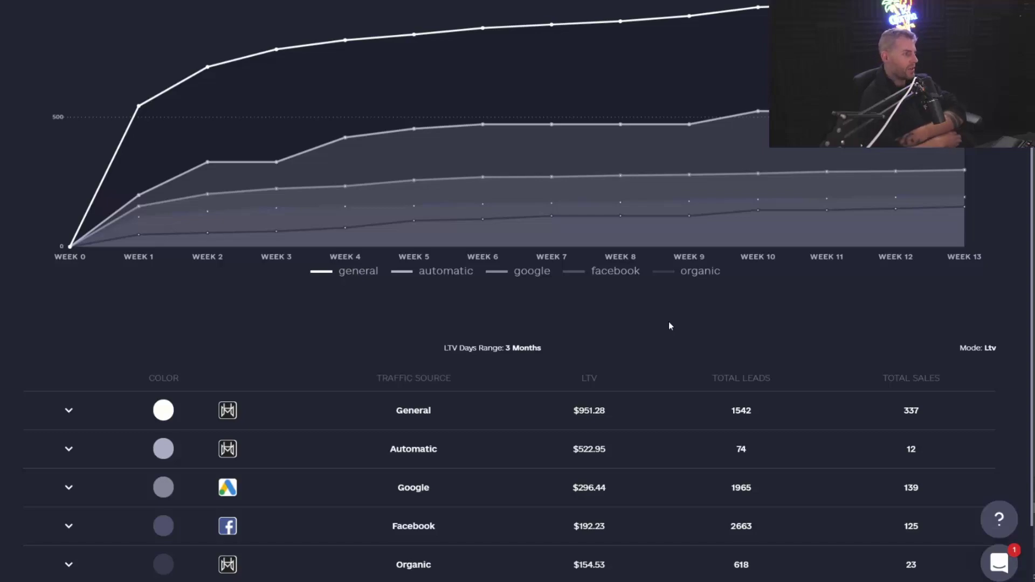
scroll(604, 404, "down", 2)
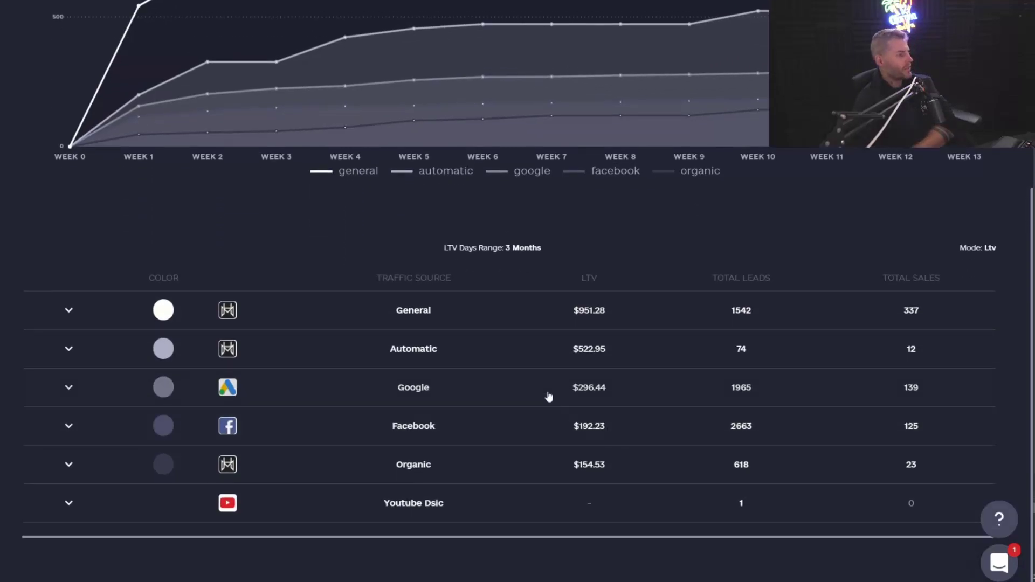
left_click(70, 395)
scroll(377, 364, "down", 2)
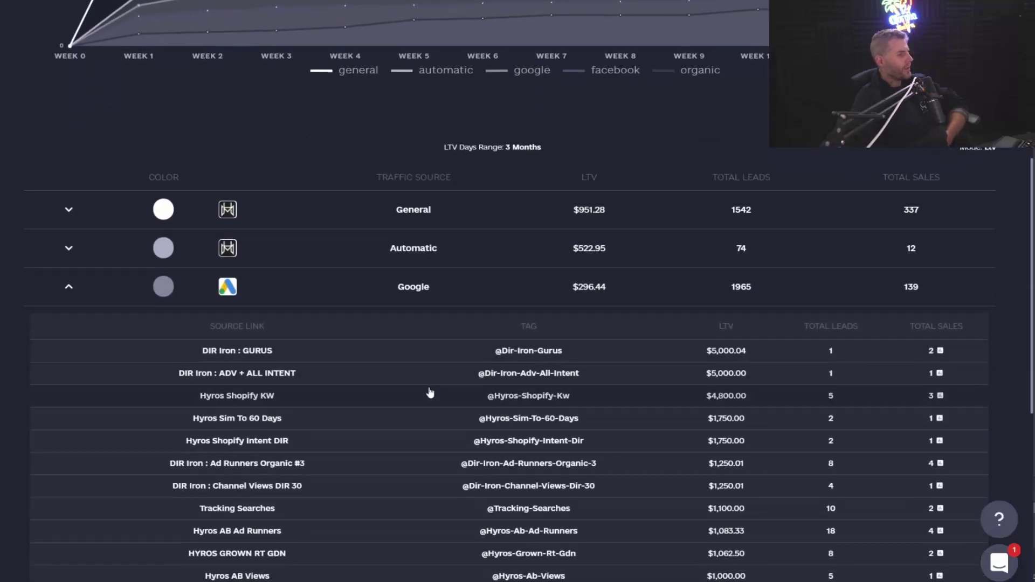
scroll(323, 323, "down", 2)
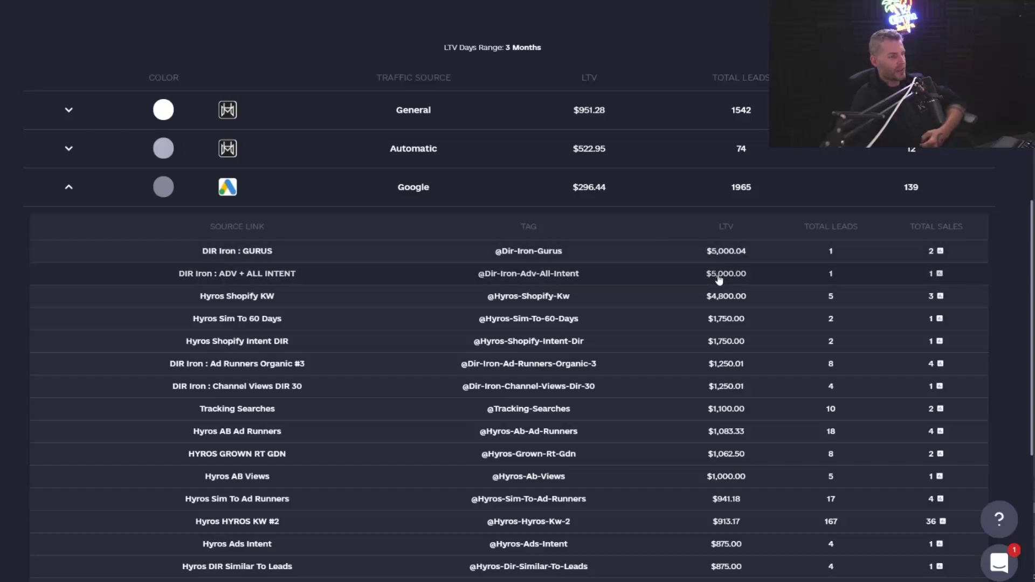
scroll(848, 485, "down", 4)
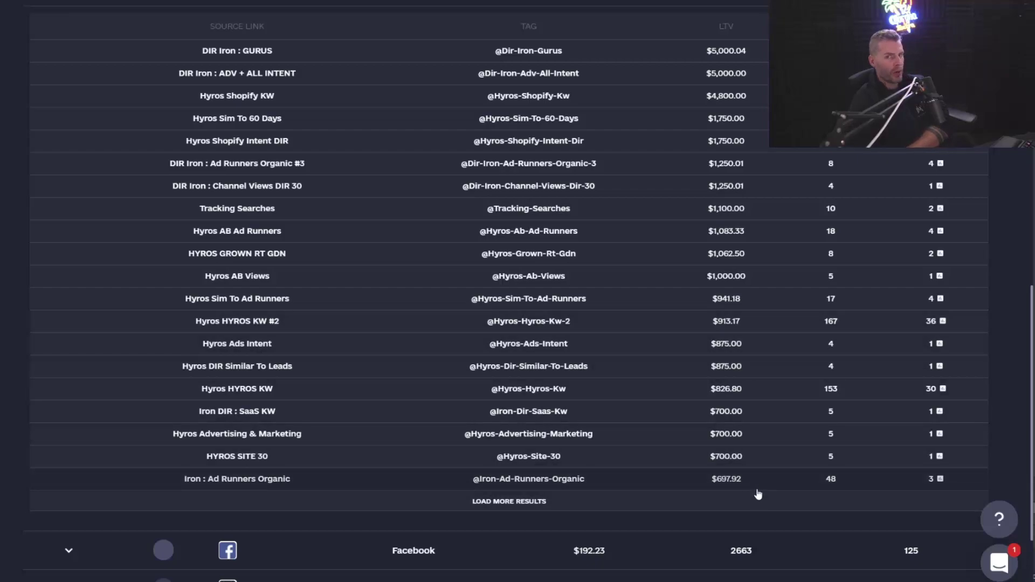
- Reopen the configuration of the LTV report
scroll(762, 485, "up", 15)
left_click(561, 152)
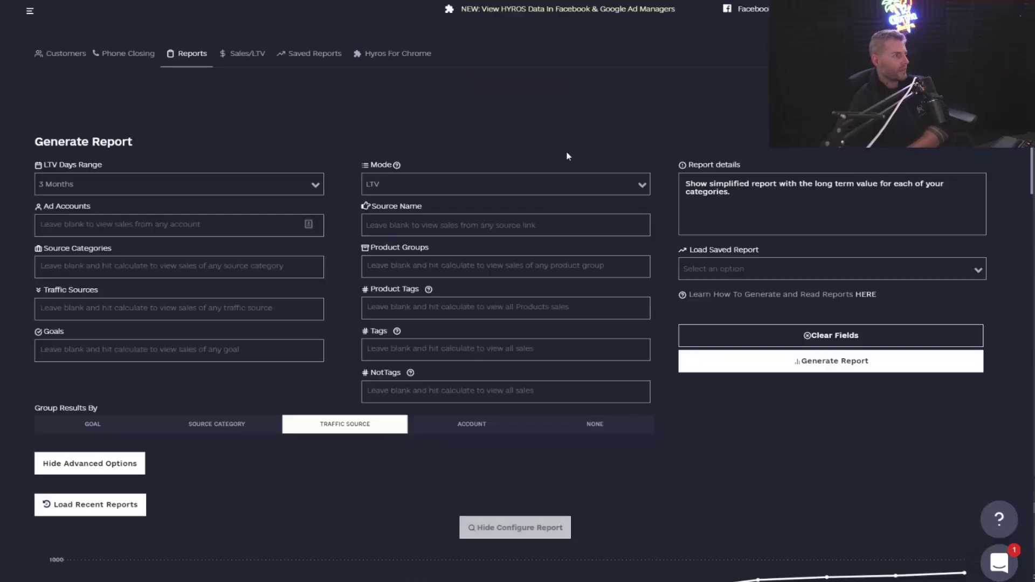